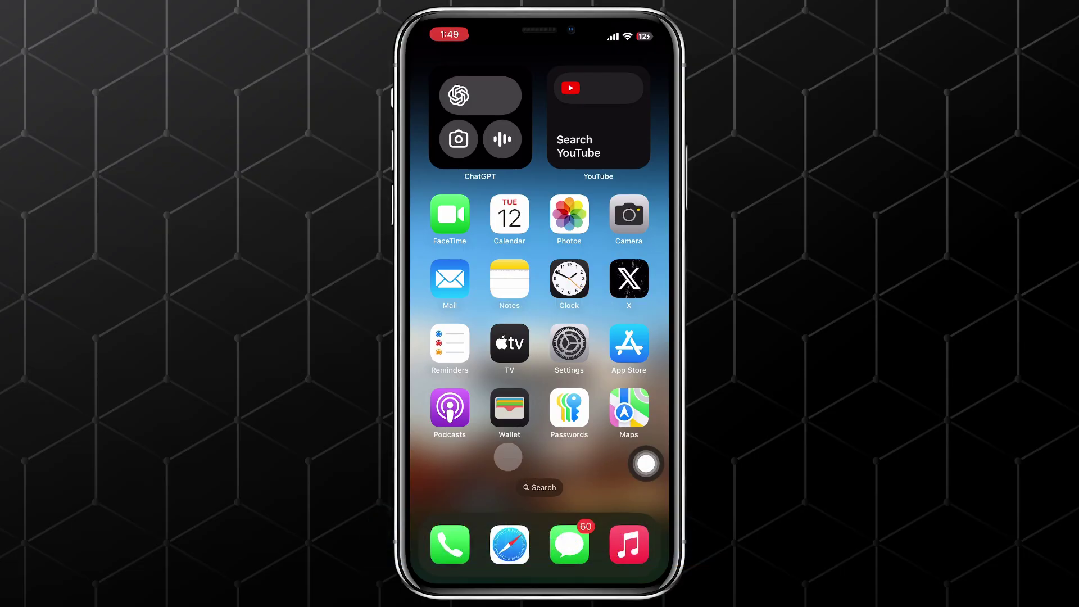
# Open the App Store and search for 'windscribe'.
pyautogui.click(620, 348)
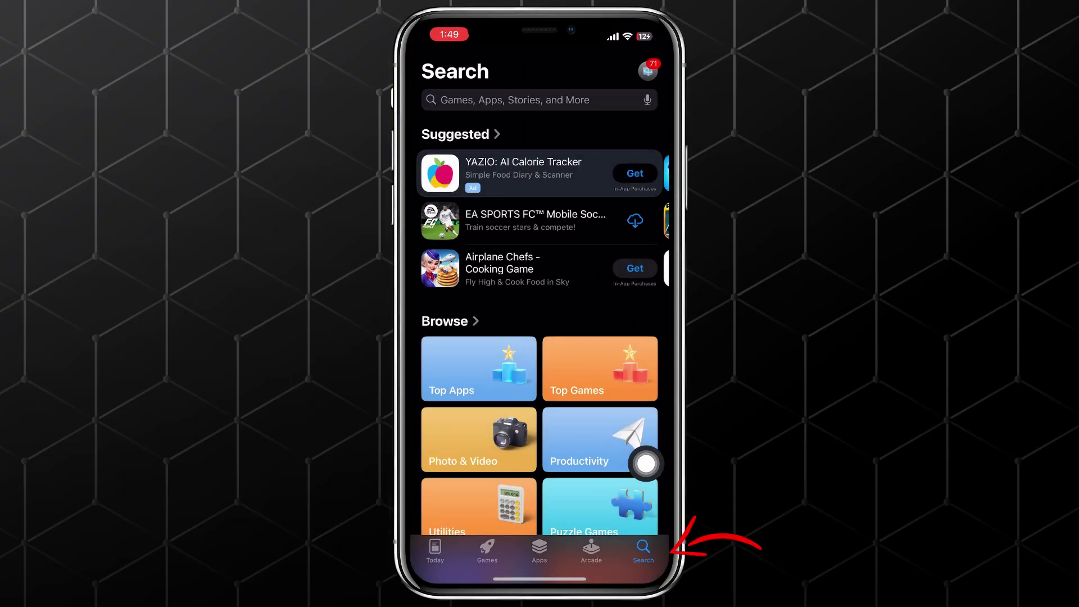
pyautogui.click(644, 551)
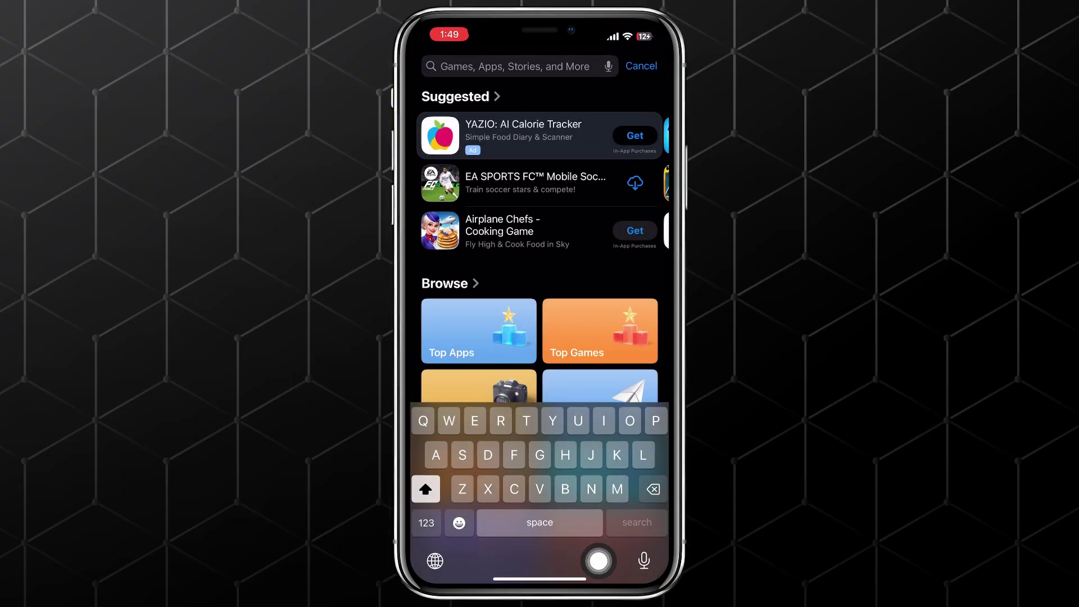
pyautogui.write('W')
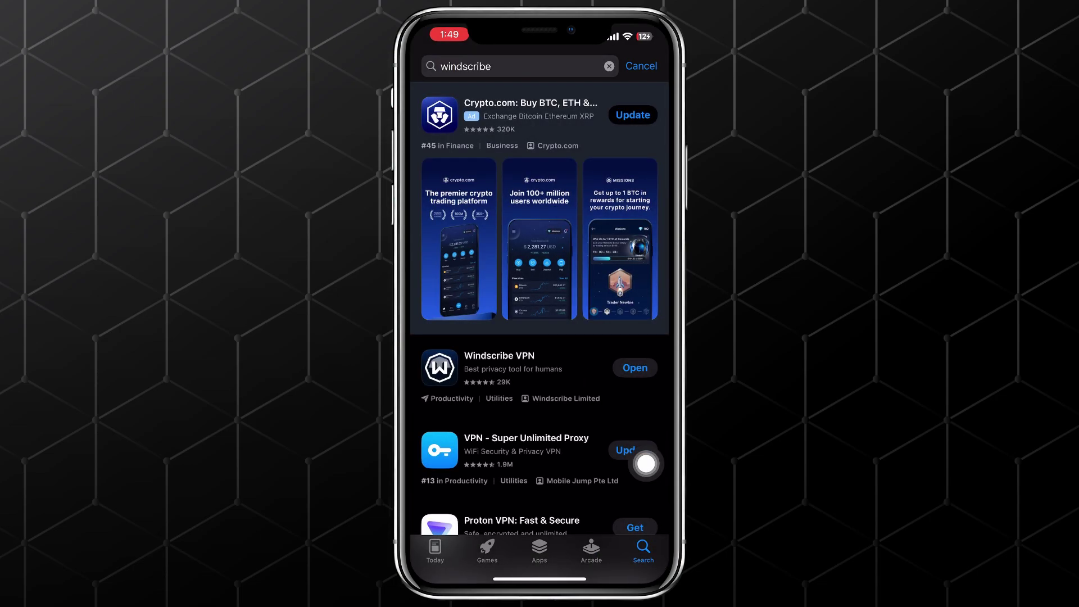
# Open Windscribe VPN's page, expand its What's New notes and view the version history.
pyautogui.click(499, 363)
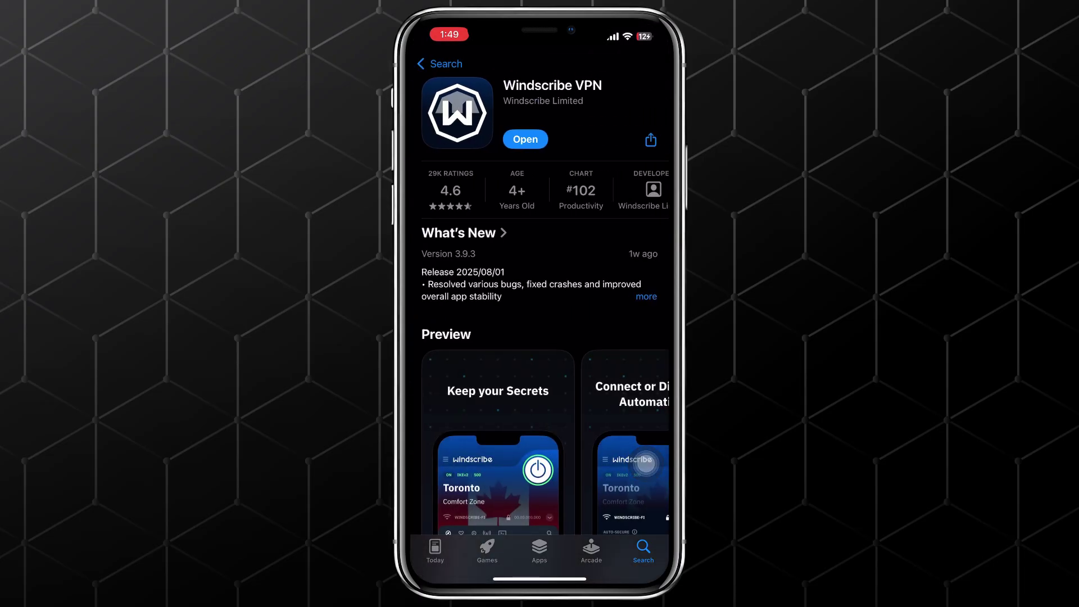
pyautogui.click(645, 463)
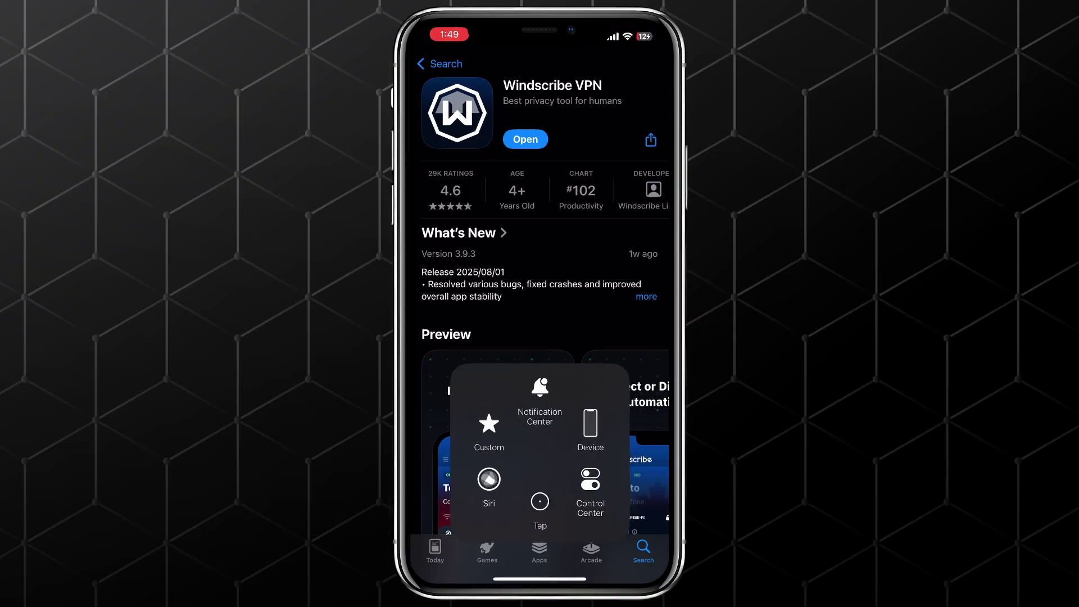
pyautogui.click(541, 444)
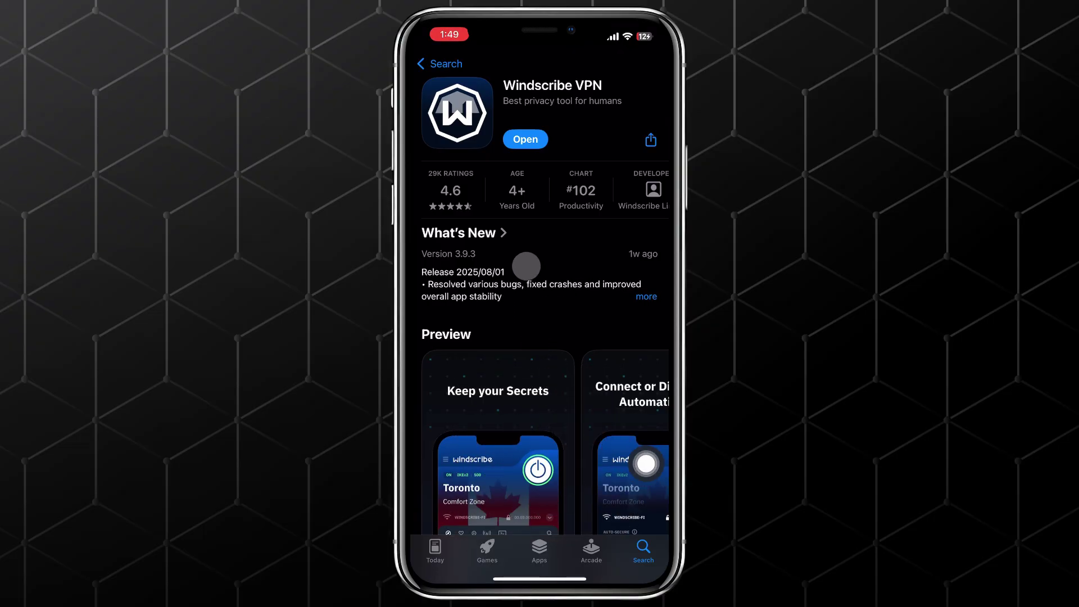
pyautogui.click(553, 270)
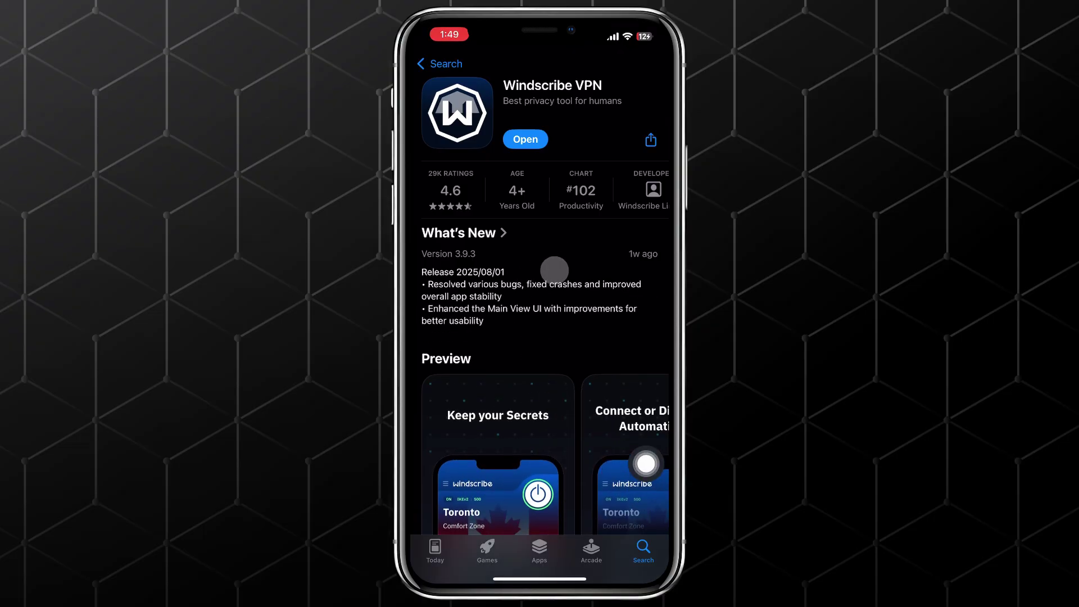
pyautogui.click(559, 236)
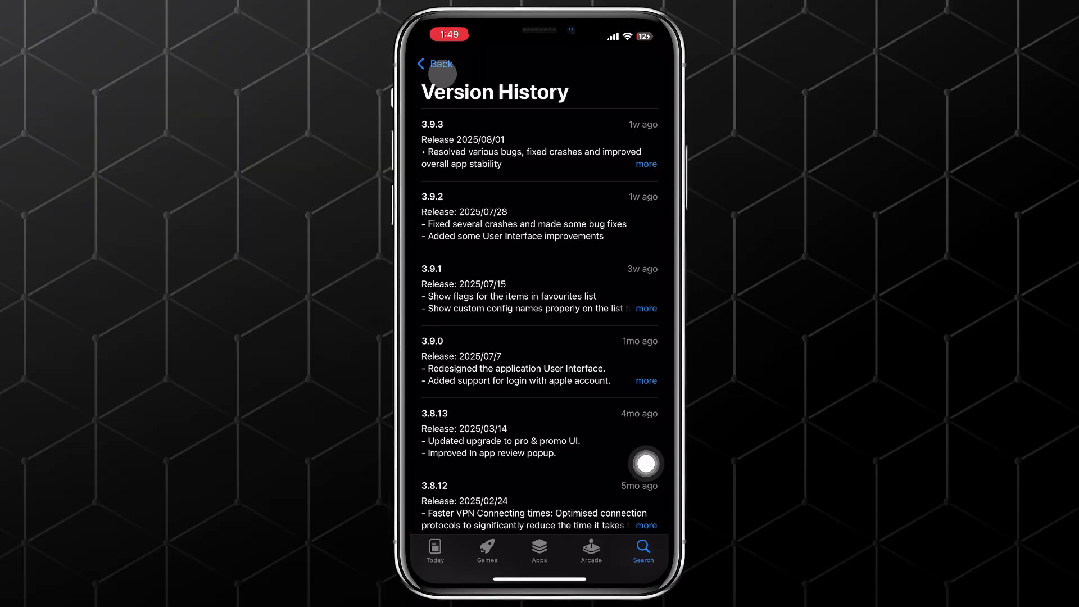
pyautogui.click(440, 67)
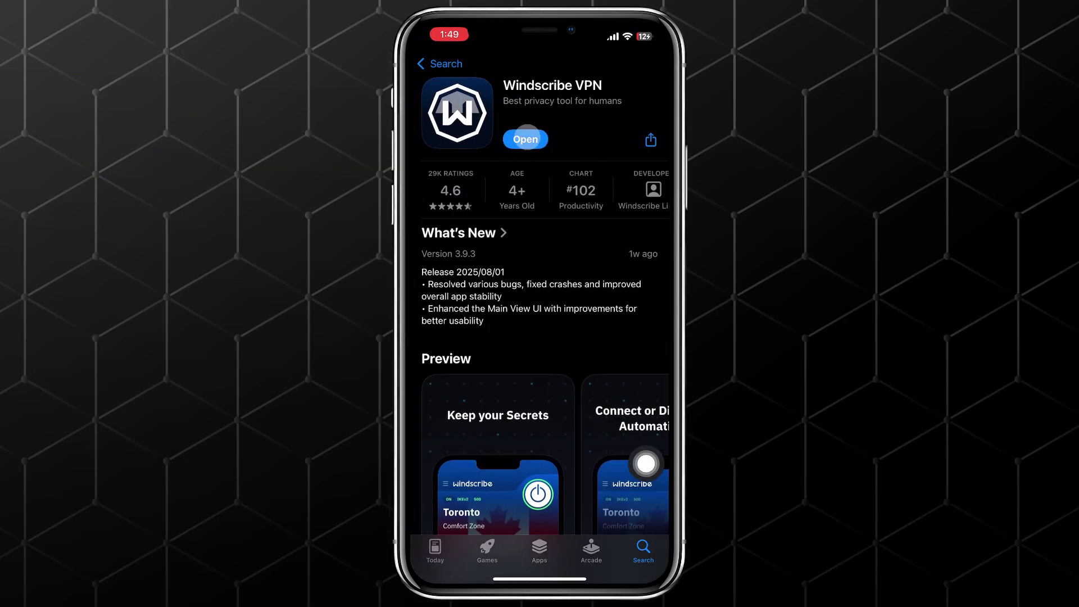
# Launch Windscribe, connect to WINDFLIX CA, then return to the home page with the VPN apps.
pyautogui.click(526, 138)
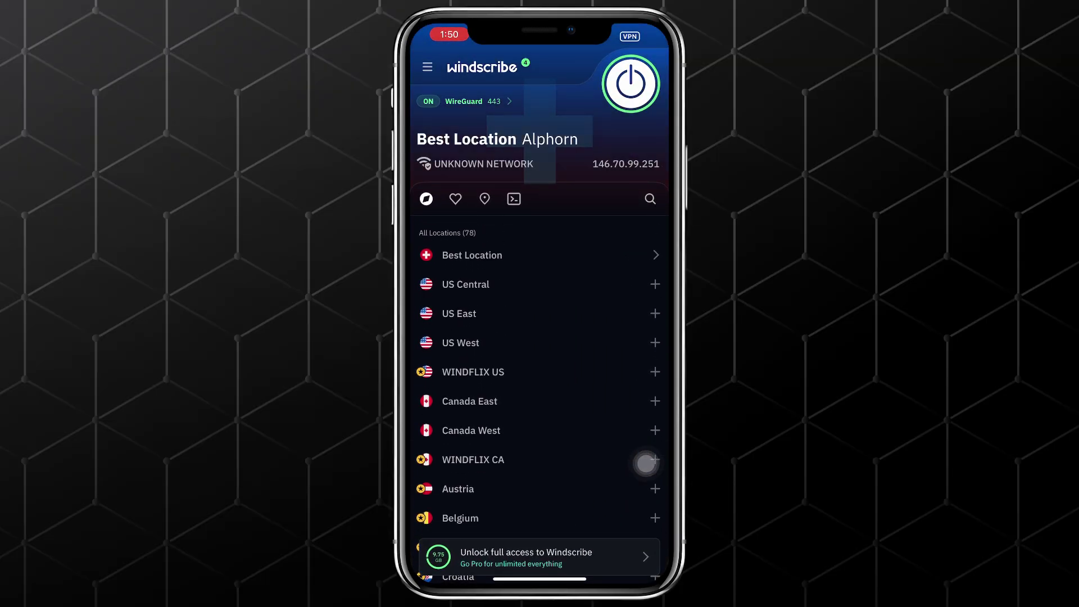
pyautogui.scroll(-1, 645, 462)
pyautogui.scroll(-2, 645, 462)
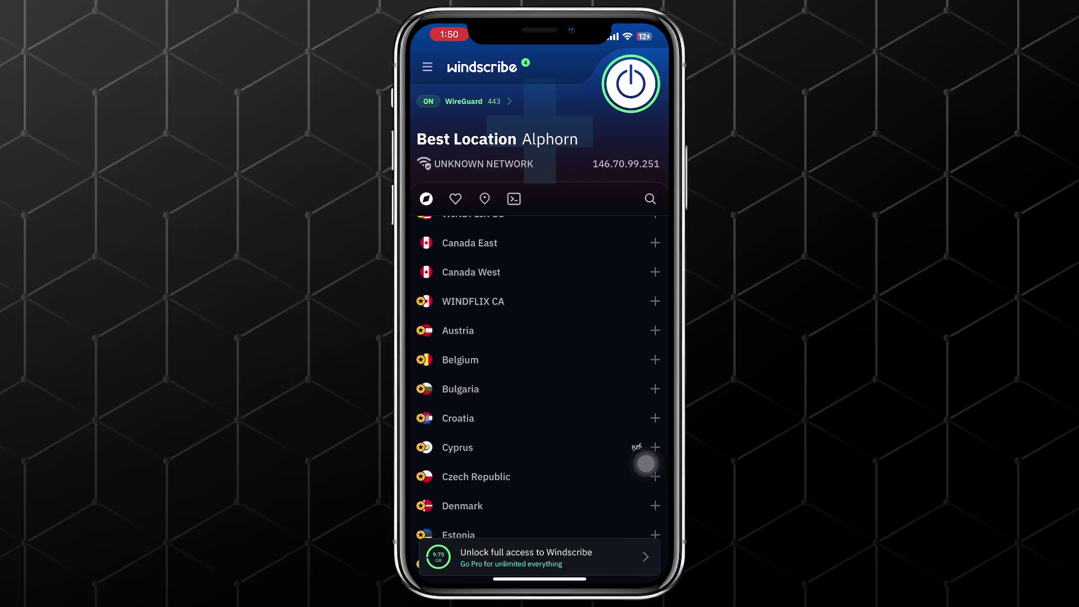
pyautogui.scroll(-2, 645, 462)
pyautogui.scroll(-2, 647, 462)
pyautogui.scroll(-1, 647, 463)
pyautogui.scroll(5, 645, 462)
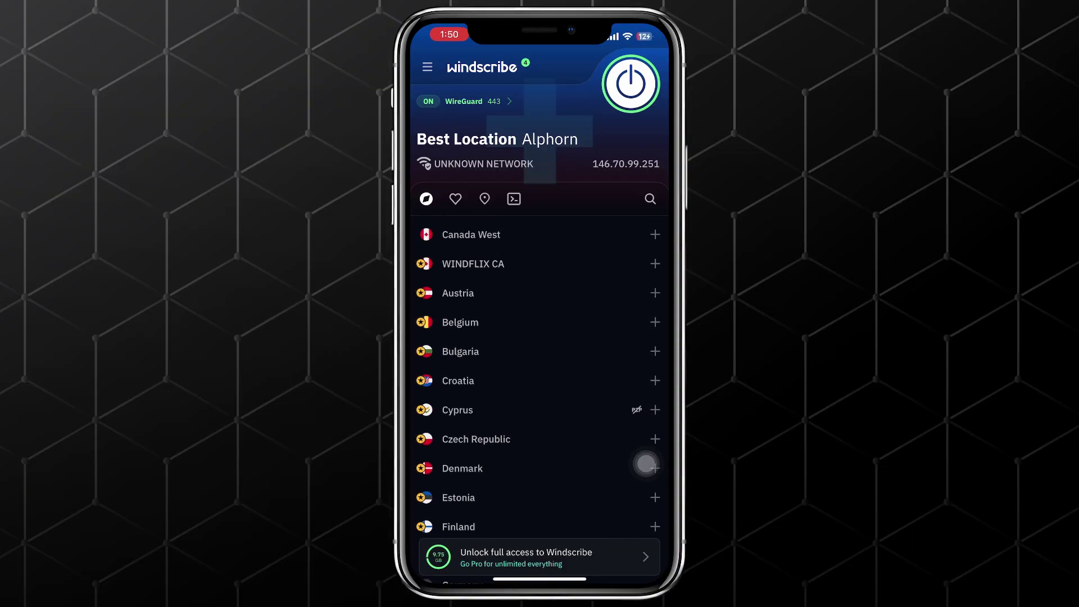
pyautogui.scroll(3, 645, 462)
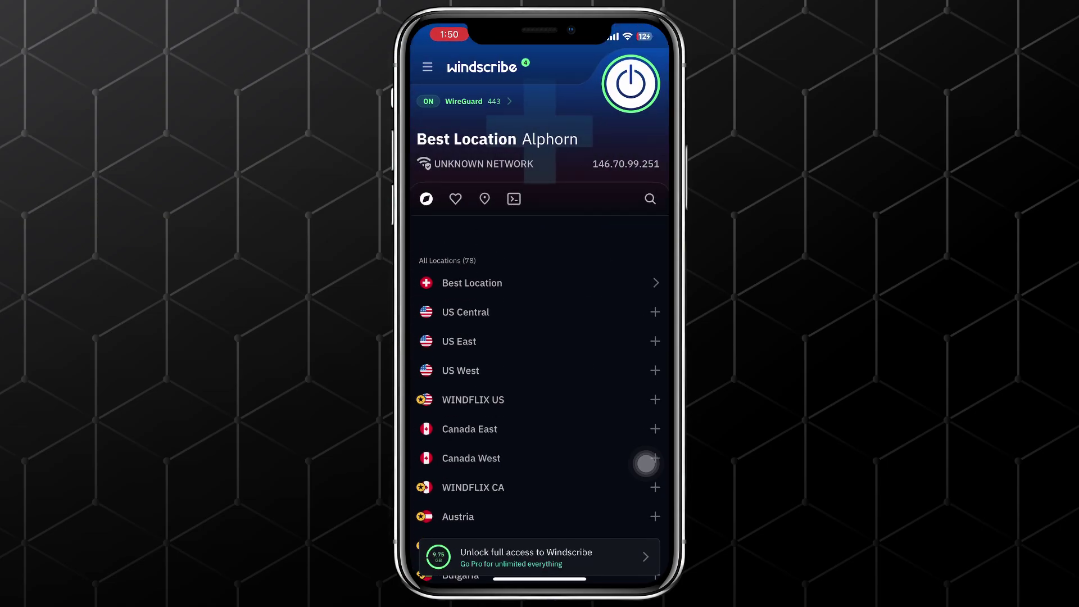
pyautogui.click(646, 462)
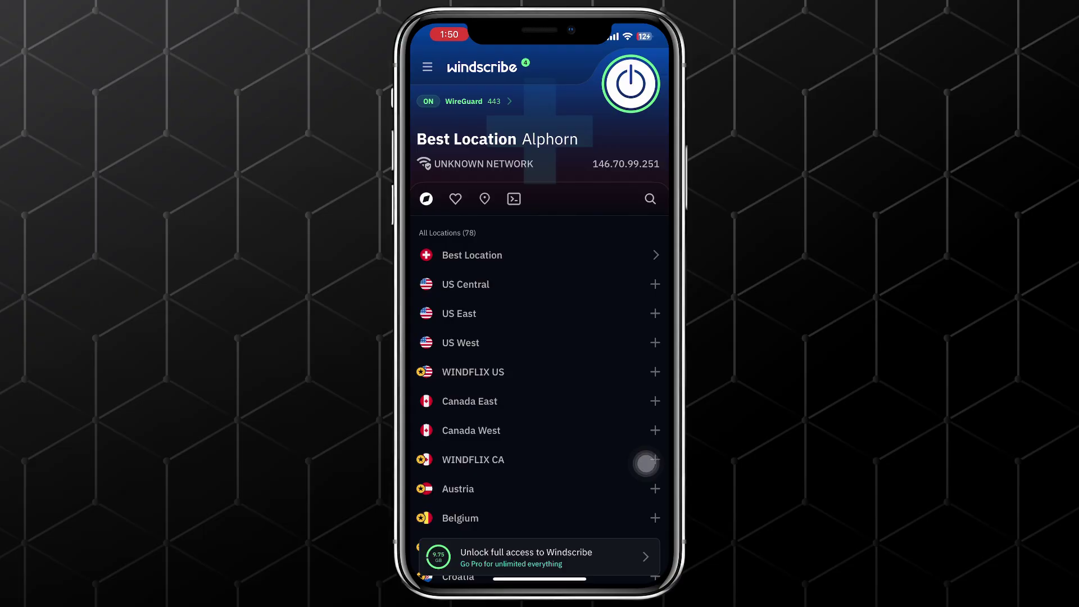
pyautogui.moveTo(540, 581); pyautogui.dragTo(540, 355)
pyautogui.moveTo(624, 295); pyautogui.dragTo(455, 295)
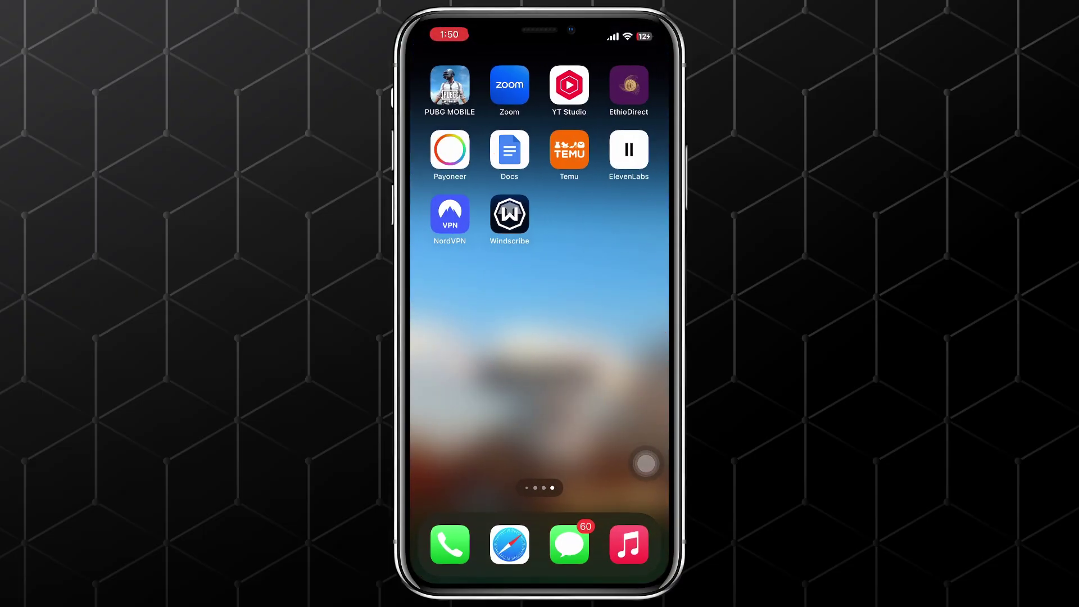
# Launch NordVPN, try Quick Connect, and check the Profile tab before returning to the map.
pyautogui.click(449, 215)
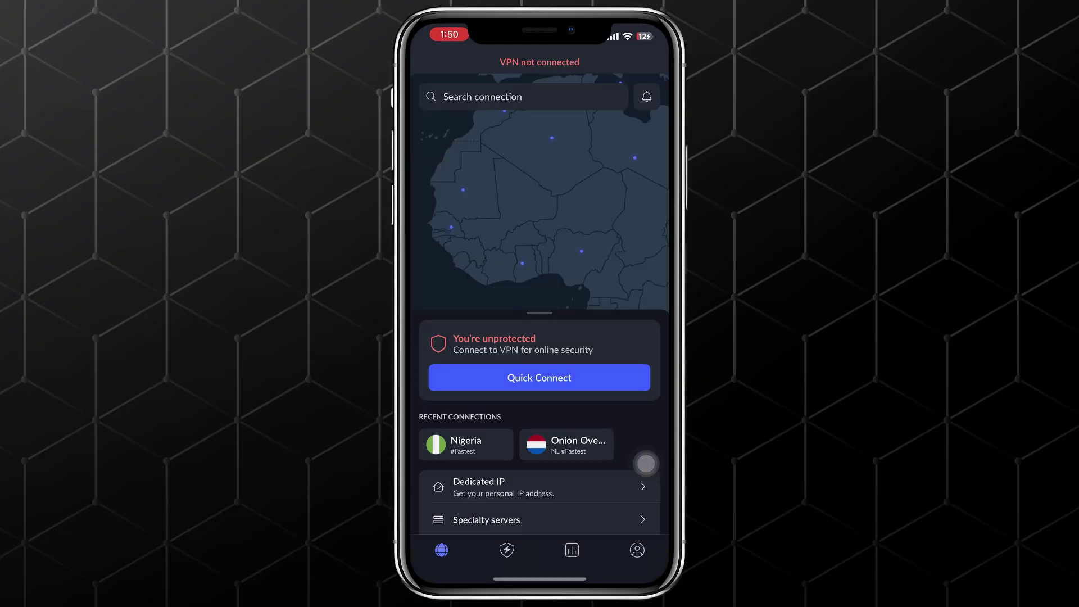
pyautogui.moveTo(540, 422)
pyautogui.mouseDown()
pyautogui.moveTo(540, 195)
pyautogui.moveTo(540, 397)
pyautogui.mouseUp()
pyautogui.click(540, 378)
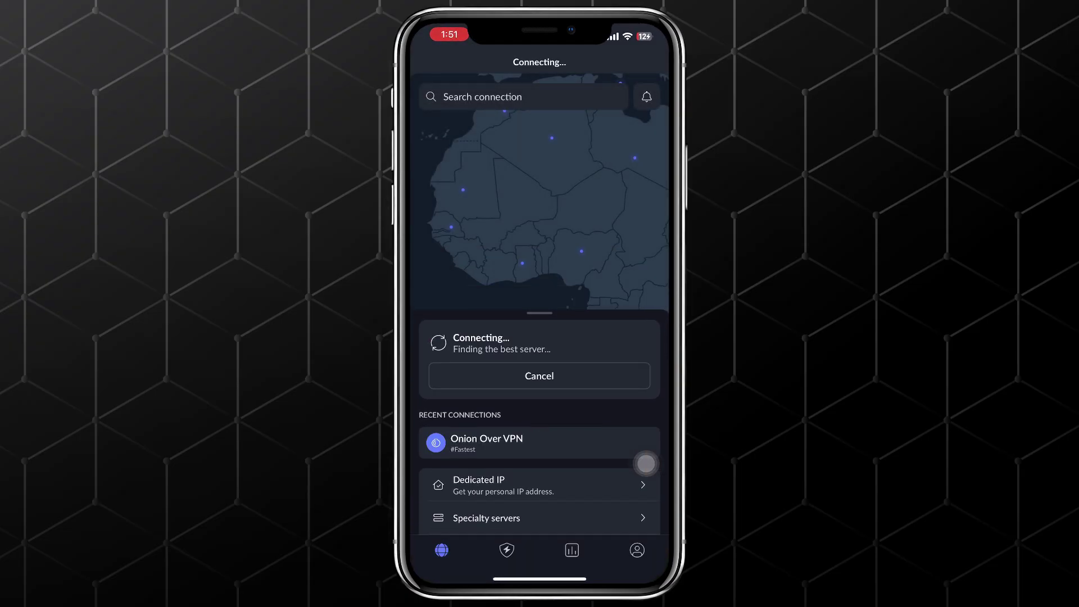
pyautogui.moveTo(541, 404); pyautogui.dragTo(540, 168)
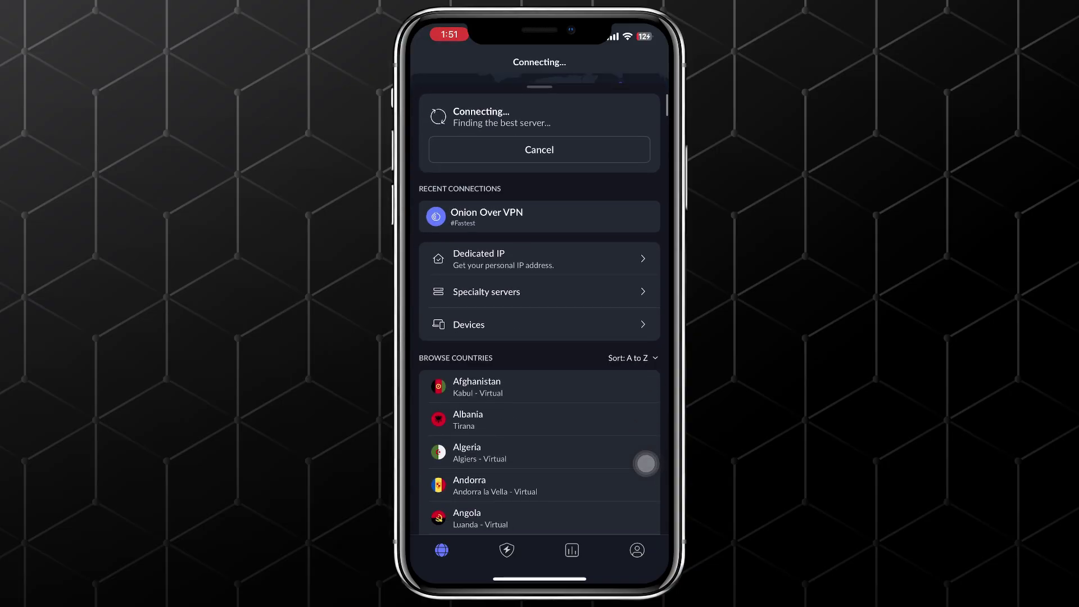
pyautogui.moveTo(540, 422); pyautogui.dragTo(539, 151)
pyautogui.scroll(-3, 645, 462)
pyautogui.scroll(-5, 646, 463)
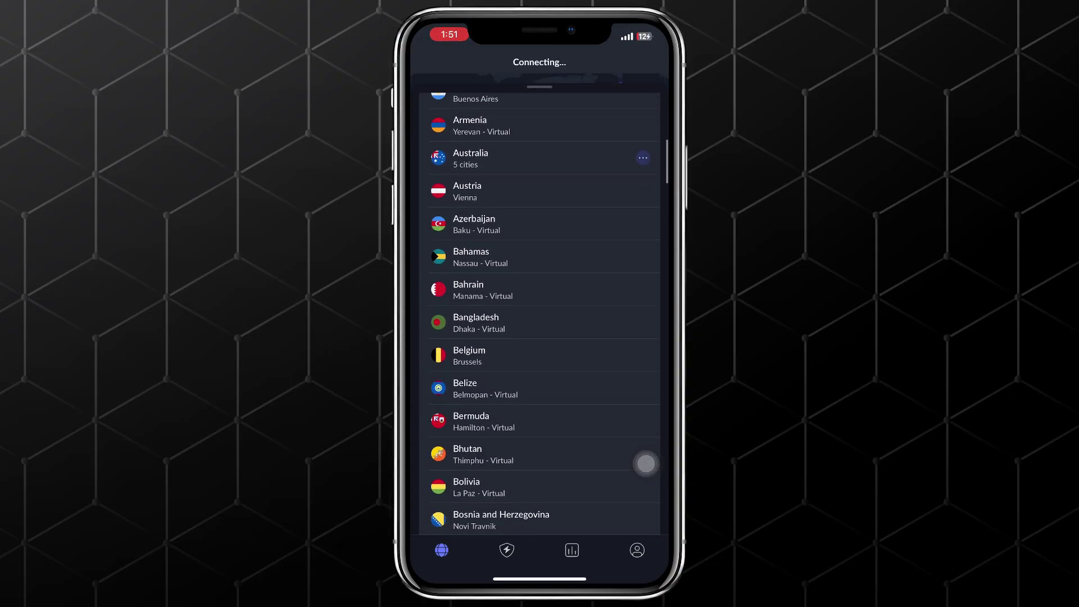
pyautogui.scroll(10, 646, 463)
pyautogui.scroll(5, 645, 463)
pyautogui.scroll(3, 645, 463)
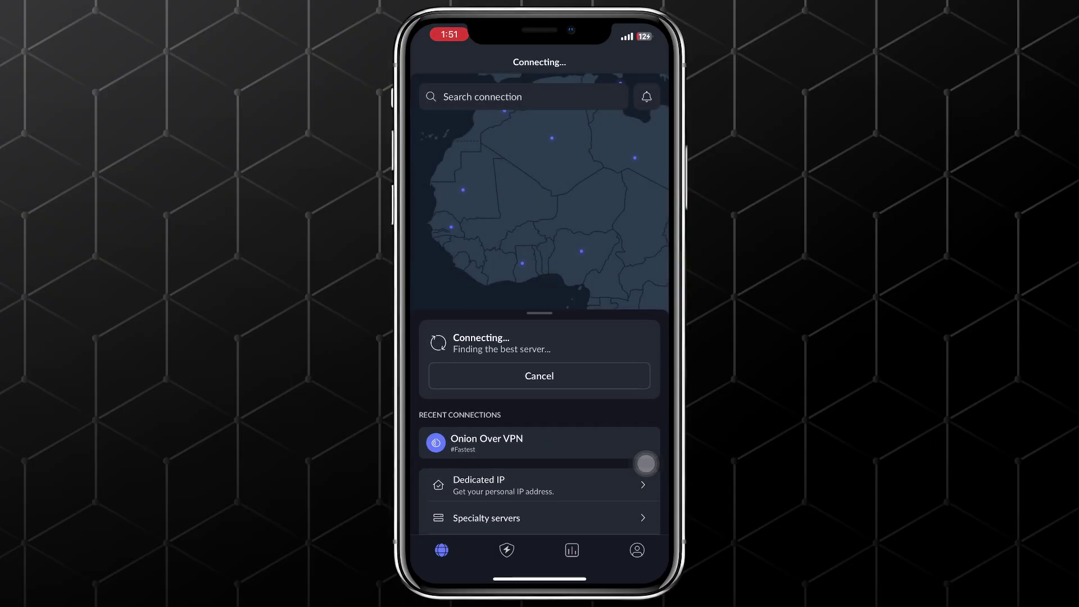
pyautogui.click(636, 550)
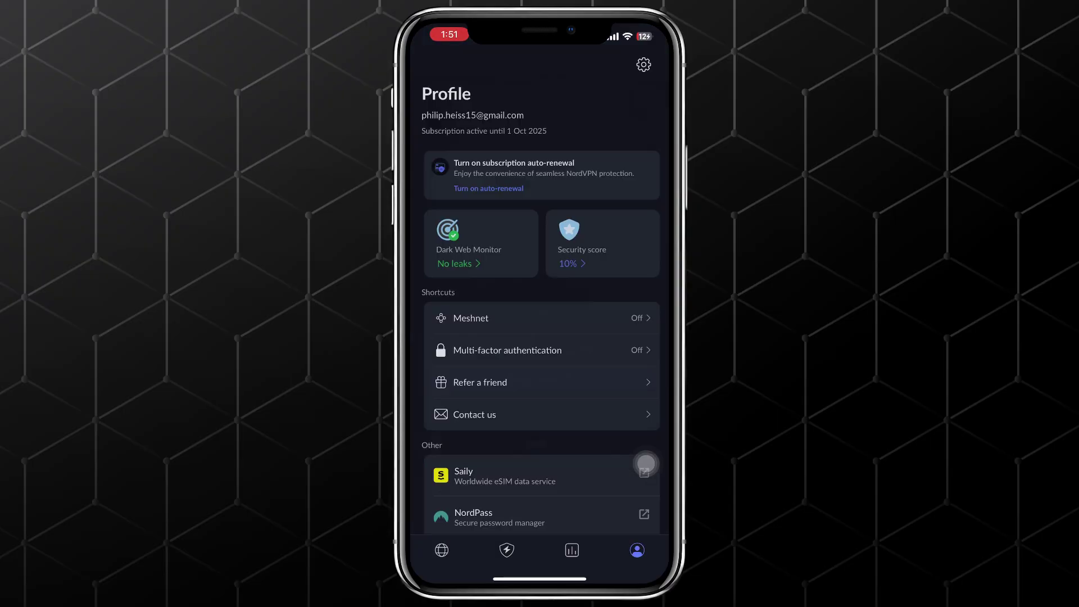
pyautogui.click(441, 550)
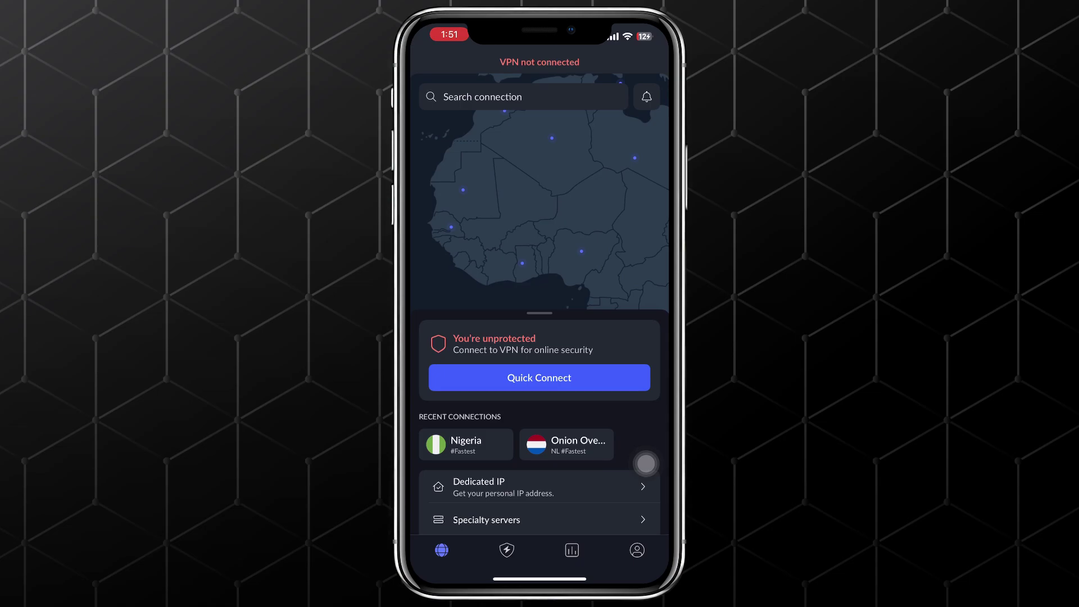
pyautogui.scroll(-5, 539, 422)
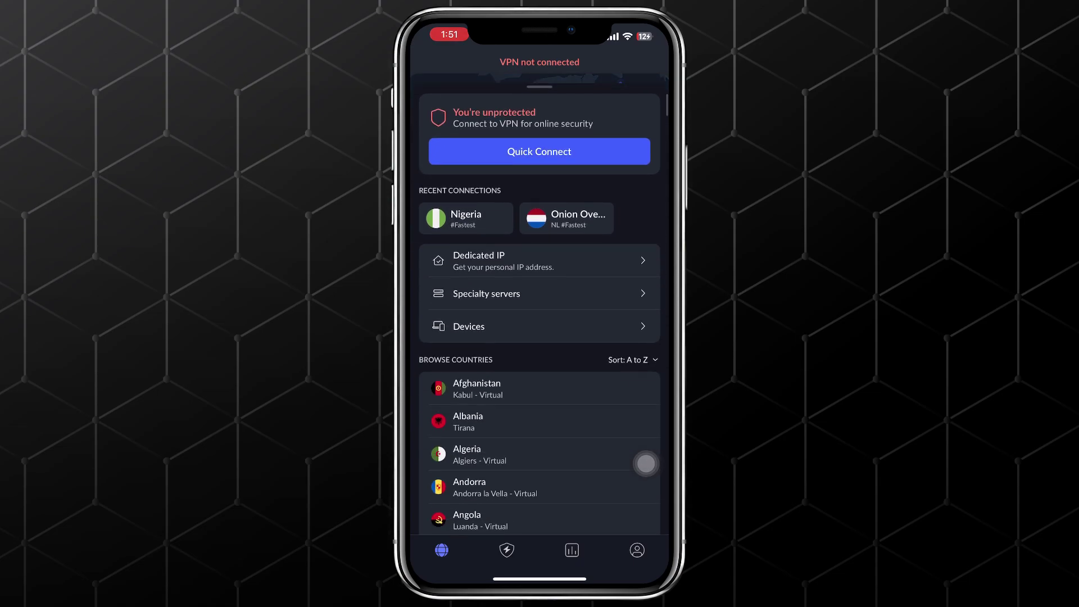
pyautogui.scroll(-3, 539, 338)
pyautogui.scroll(-3, 539, 338)
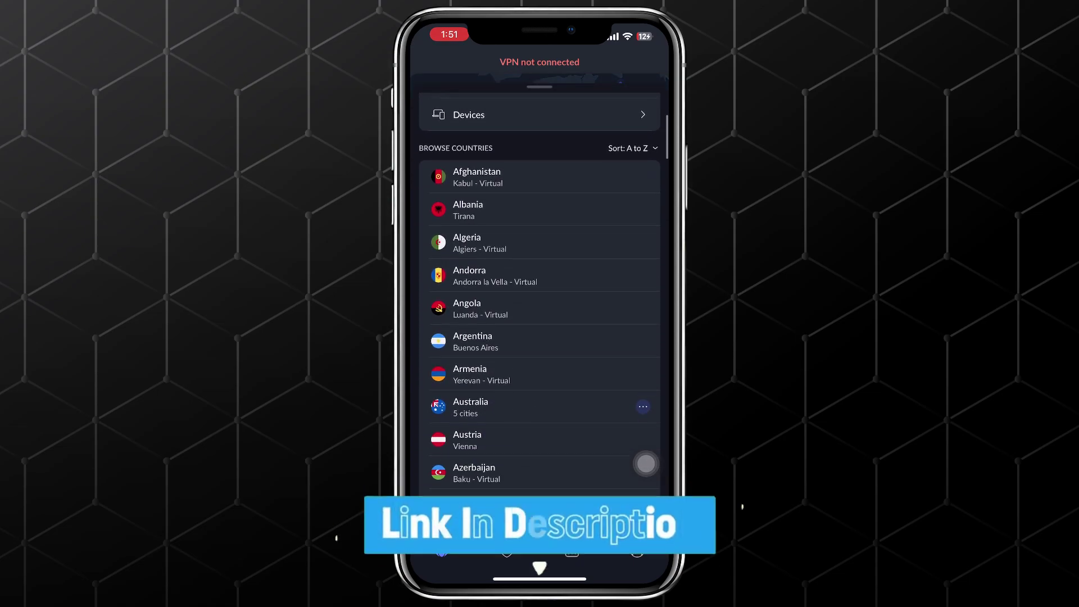
pyautogui.scroll(-2, 539, 337)
pyautogui.scroll(3, 540, 337)
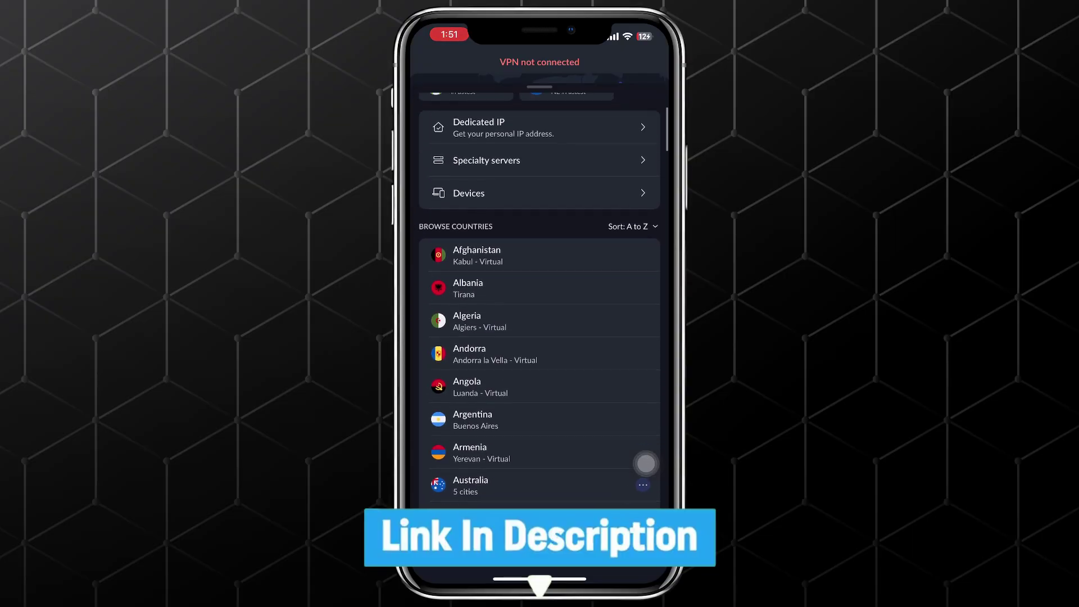
pyautogui.scroll(3, 540, 295)
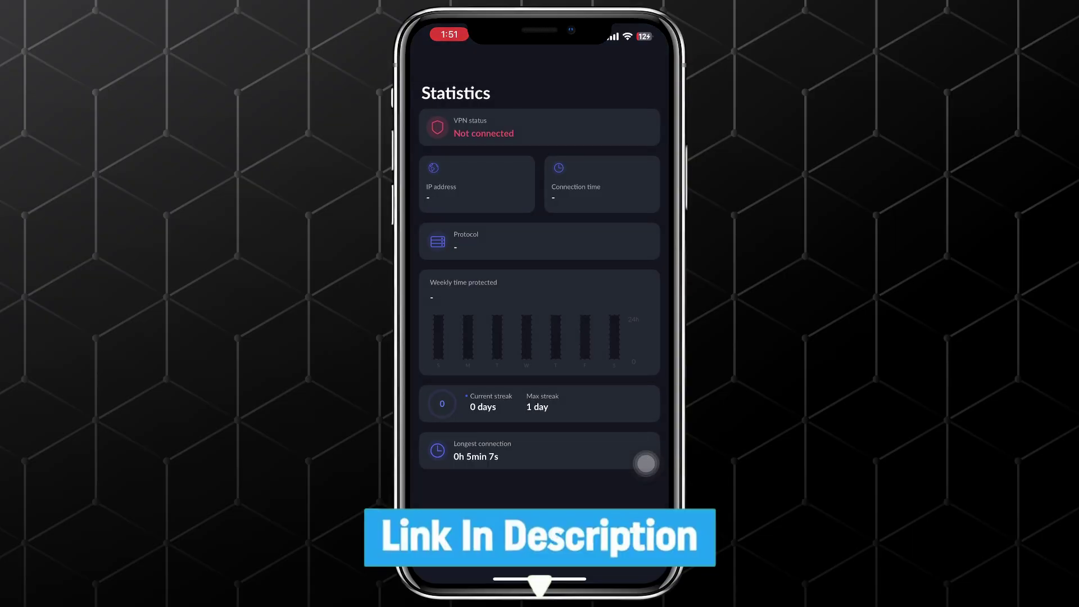